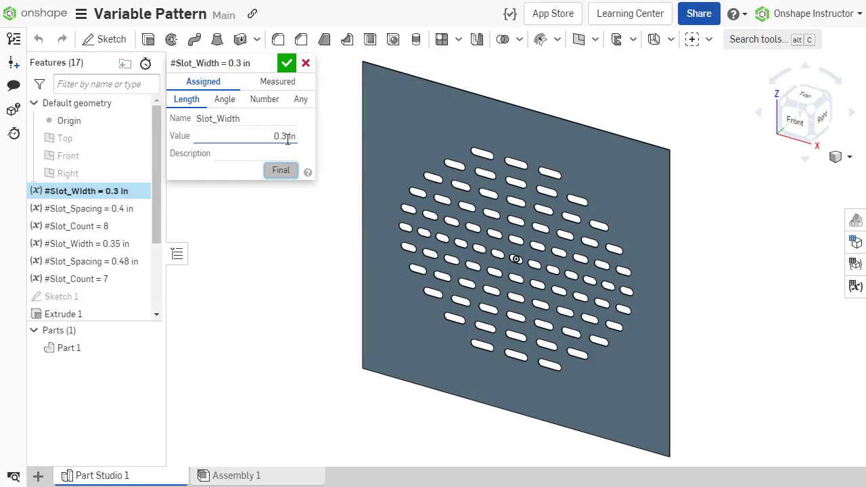
- Change the Slot_Width variable to 0.4 in
click(287, 137)
text(0.4)
key(Return)
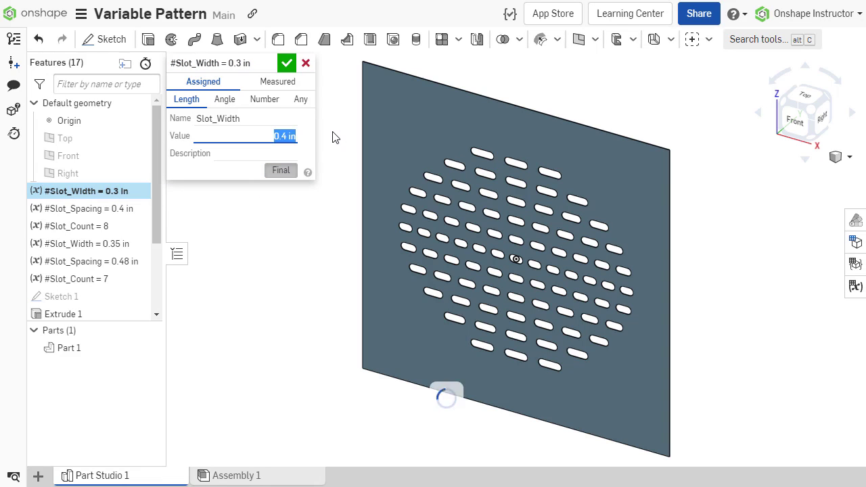
click(287, 63)
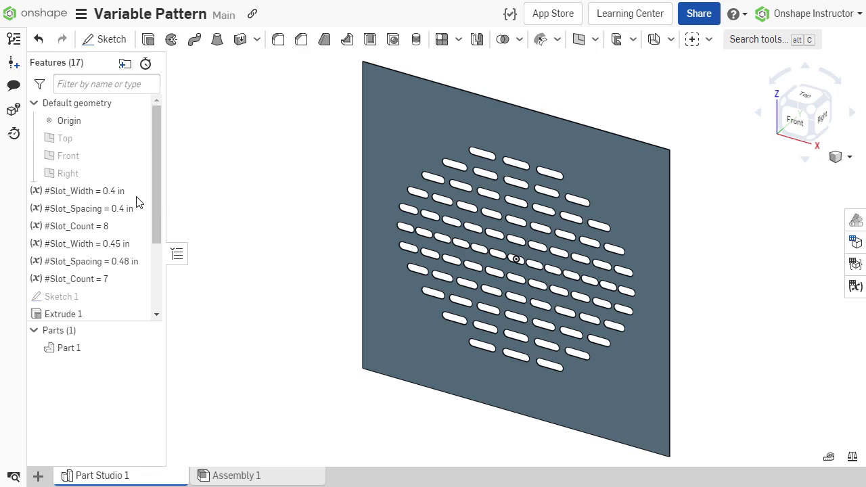
- Change the Slot_Spacing variable to 0.5 in
double_click(119, 207)
click(284, 136)
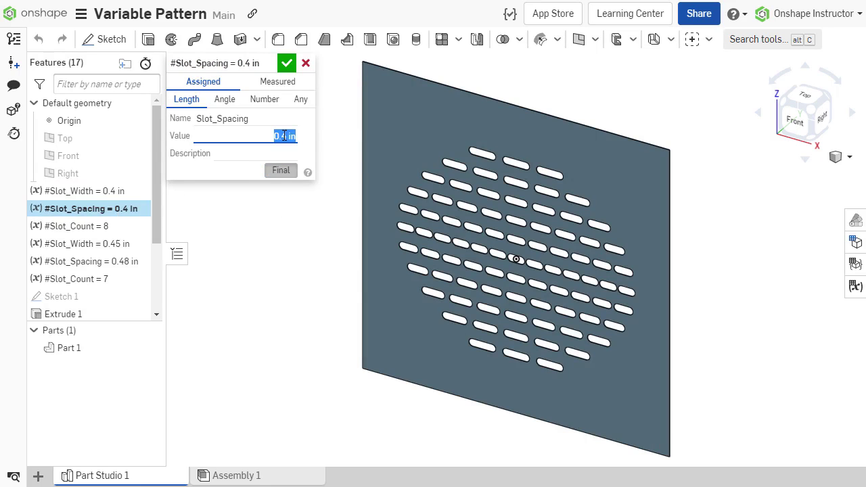
text(0.5)
key(Return)
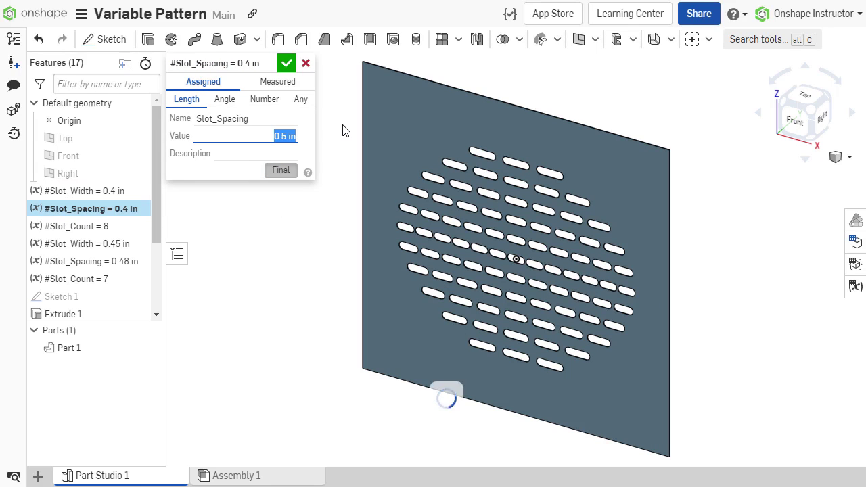
click(287, 63)
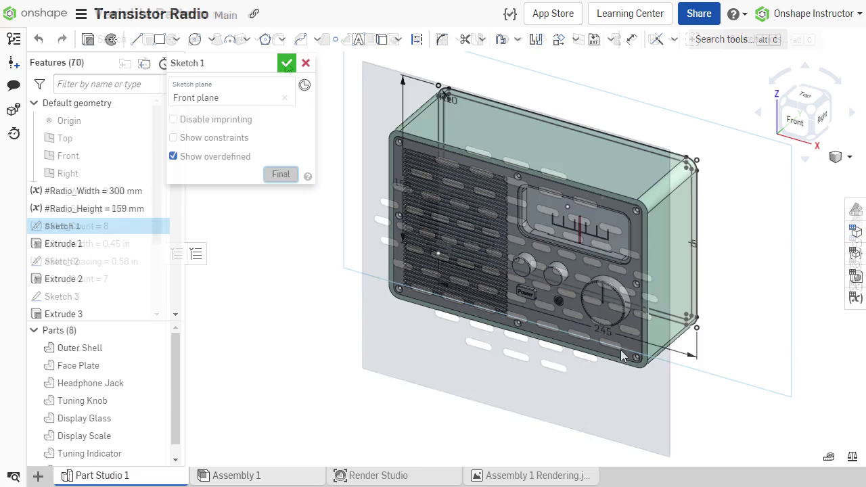
- Drive Sketch 1's bottom radio width dimension with #Radio_Width and close the sketch
double_click(605, 329)
text(#)
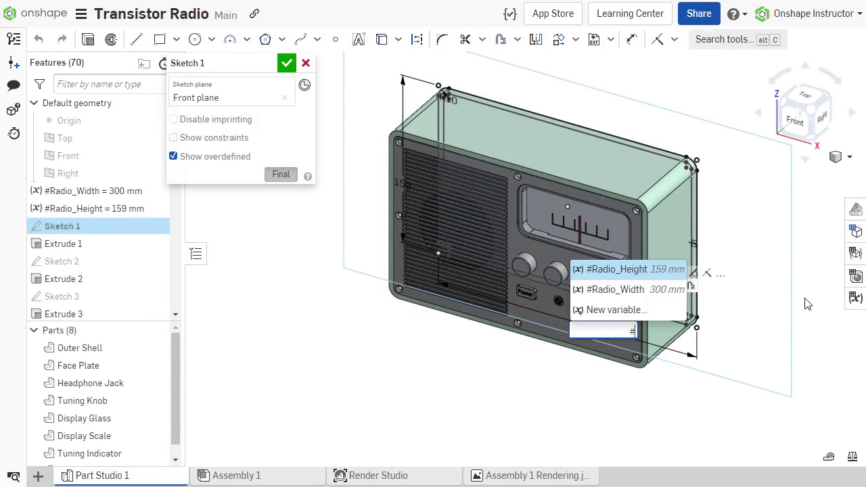
key(Down)
key(Return)
key(Return)
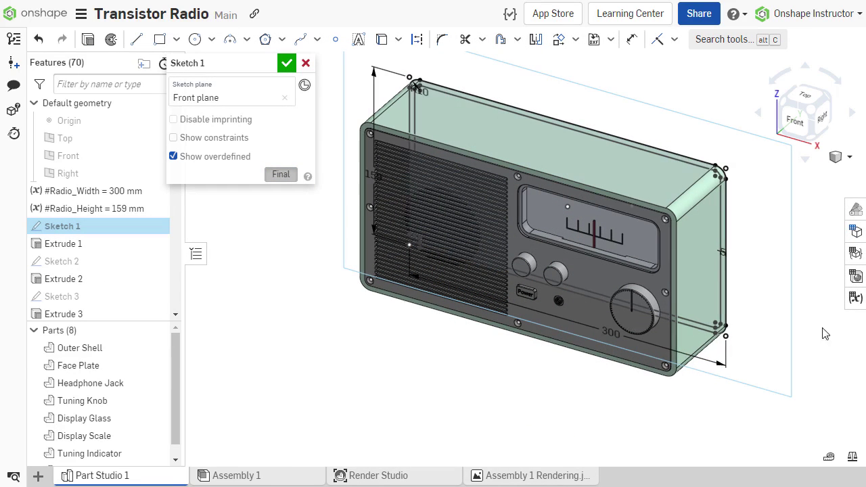
click(287, 65)
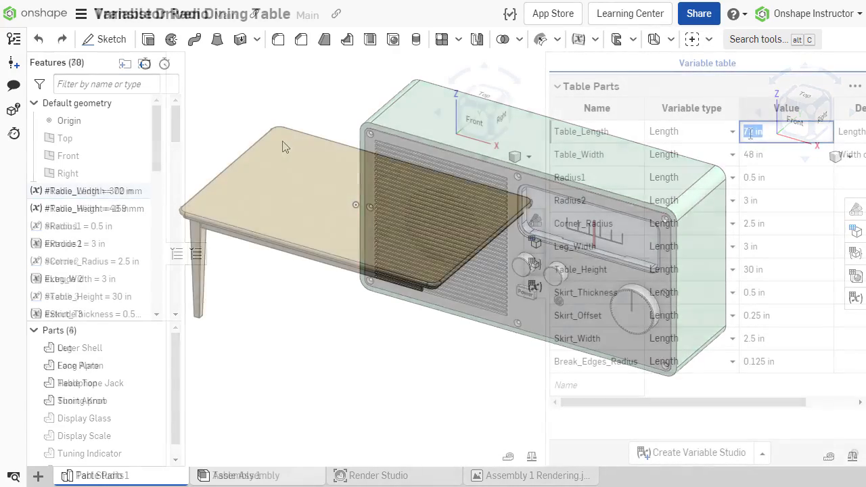
- Set Table_Length 80 in, Table_Width 36 in and Table_Height 42 in in the Variable table
text(80)
key(Return)
text(36)
key(Return)
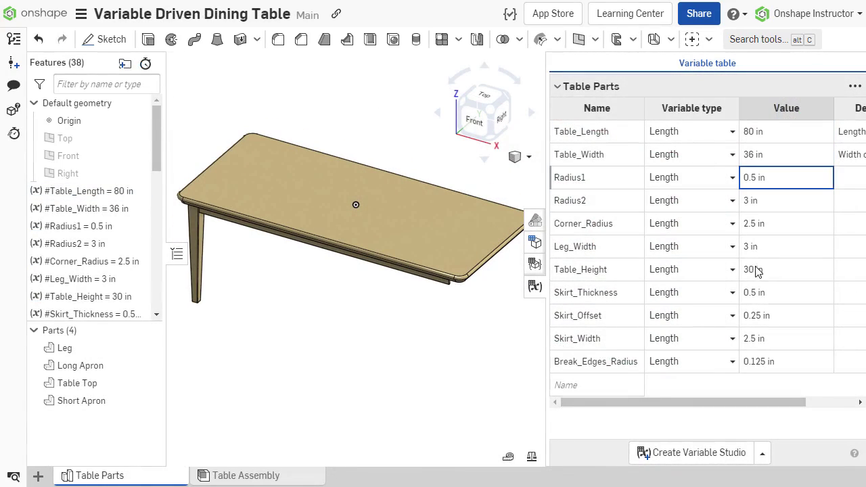
click(757, 270)
text(42)
key(Return)
click(535, 286)
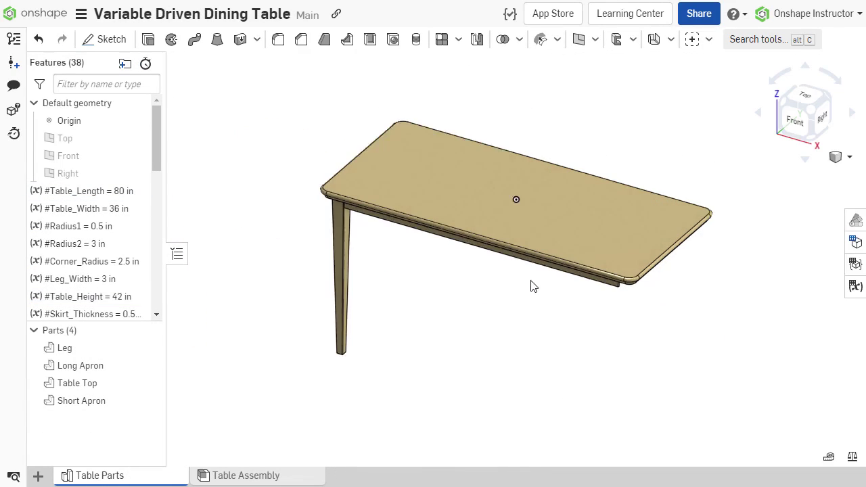
- In Table Assembly, set BoltCircleDiameter to (#OuterDiameter+#HubDiameter)/2
click(223, 475)
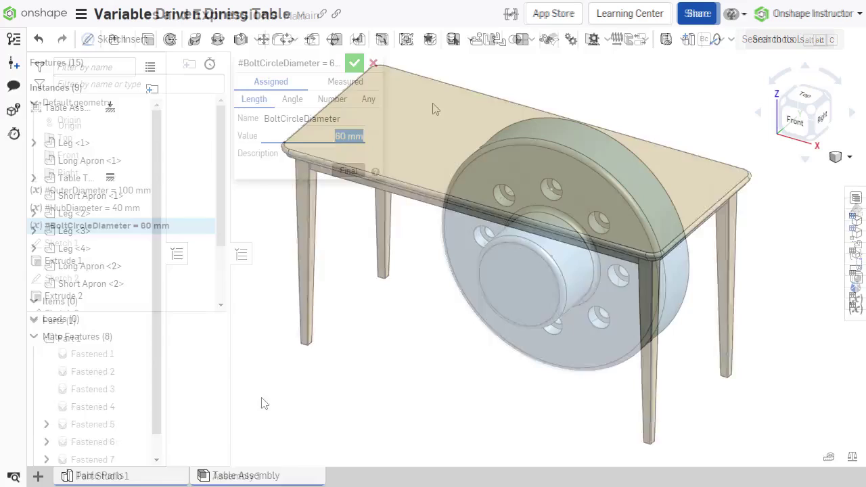
text((#OuterDiameter)
key(Return)
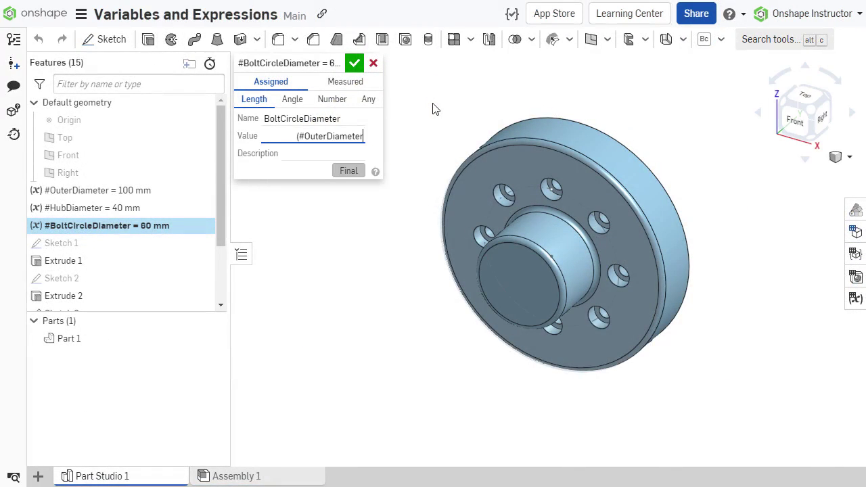
text(+#HubDiameter)
key(Return)
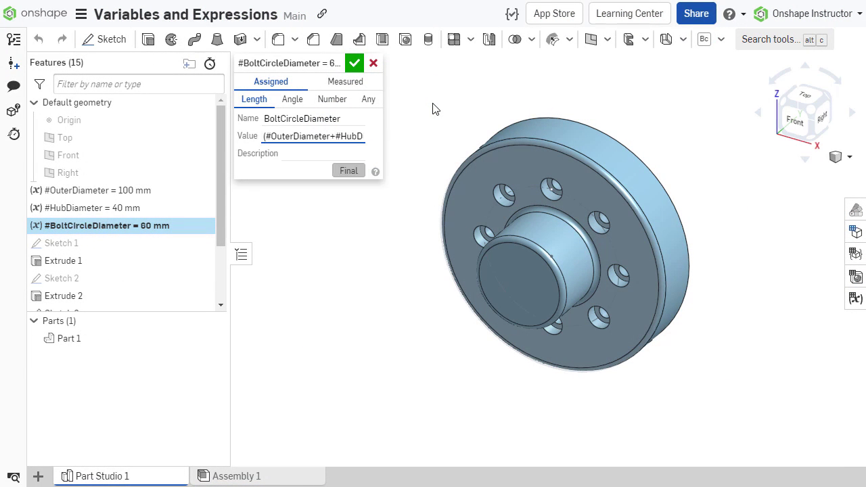
text()/2)
key(Tab)
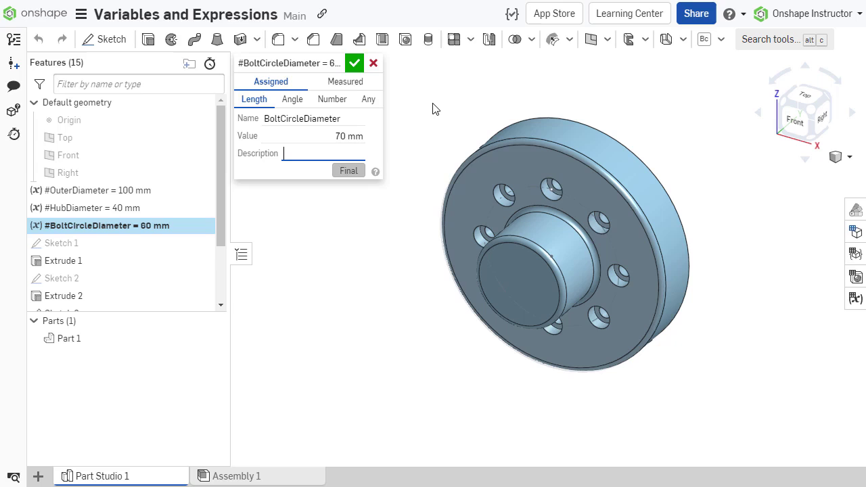
click(355, 63)
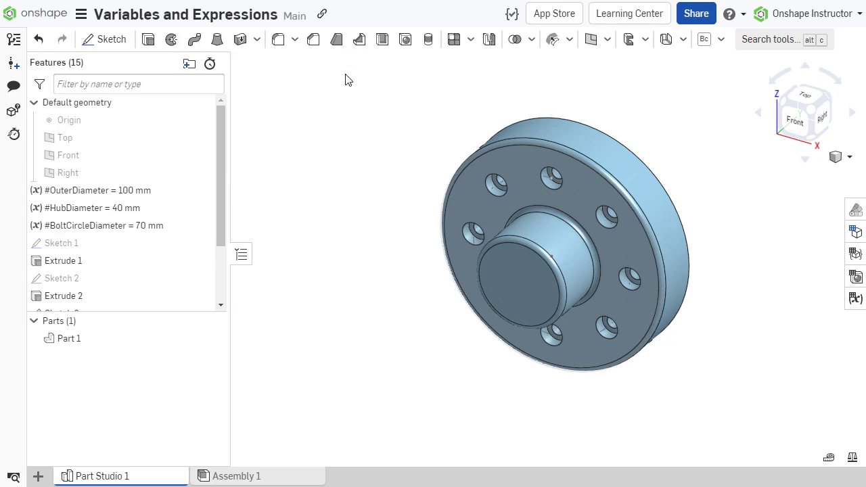
- Change OuterDiameter to 120 mm with the full model shown
double_click(137, 191)
click(348, 171)
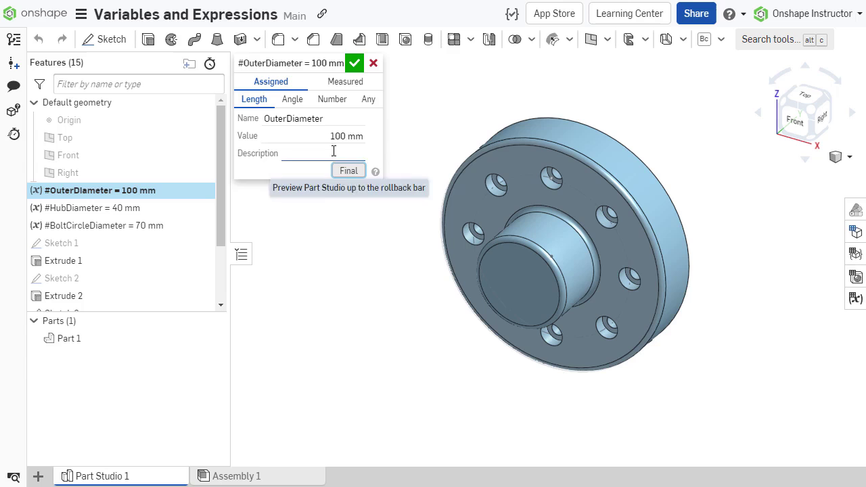
text(120)
key(Return)
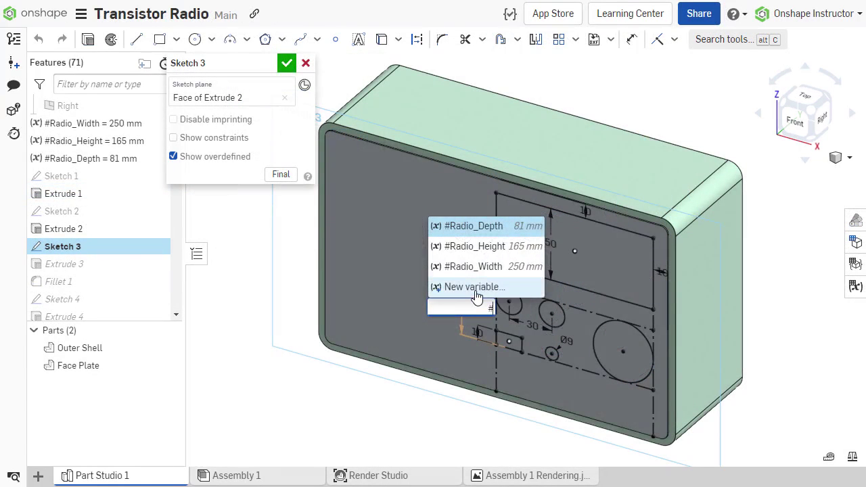
- Start a new variable for the knob dimension, then edit Table_Width's expression to subtract 10mm and #Depth
click(474, 290)
text(Knob_Diame)
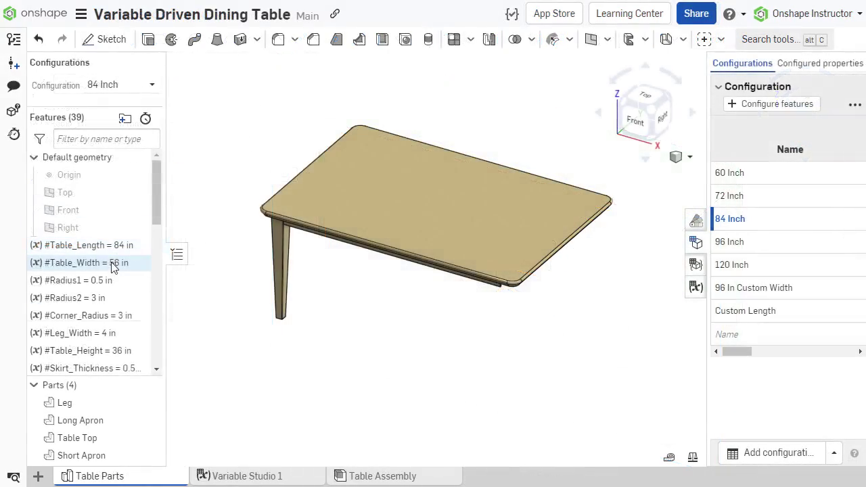
right_click(122, 264)
click(142, 277)
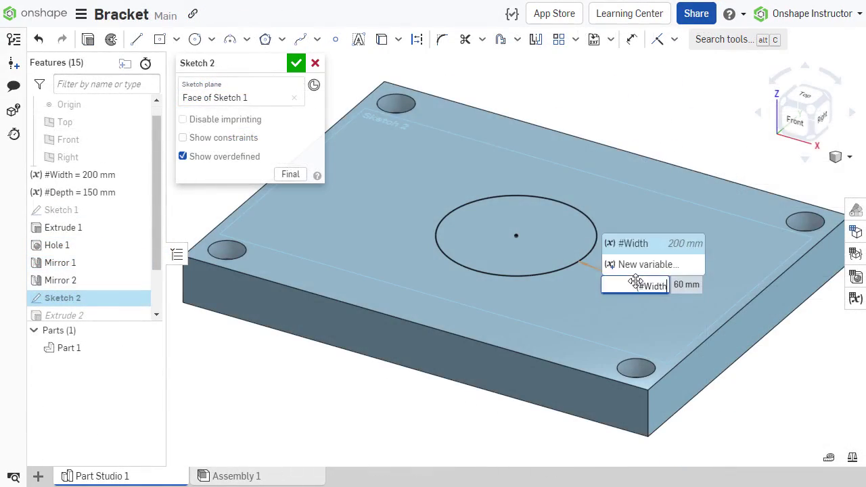
text(-10mm-#Dep)
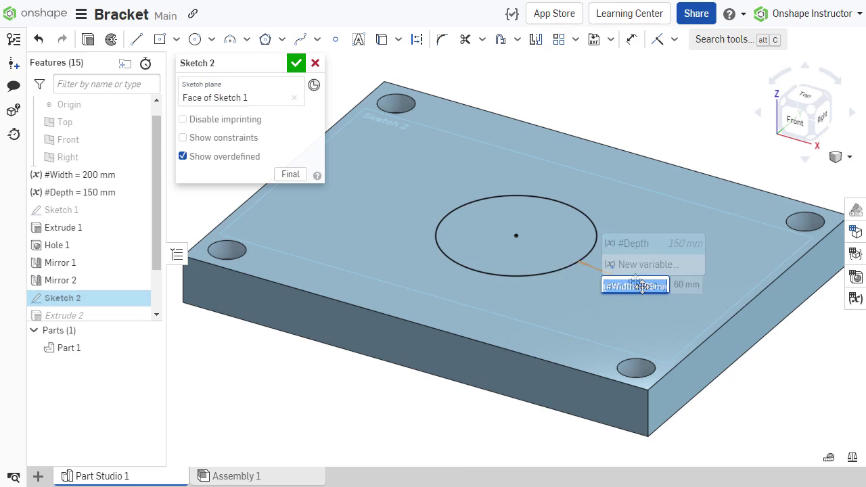
text((#Width>199mm&&#Depth>149mm)?60mm:40mm)
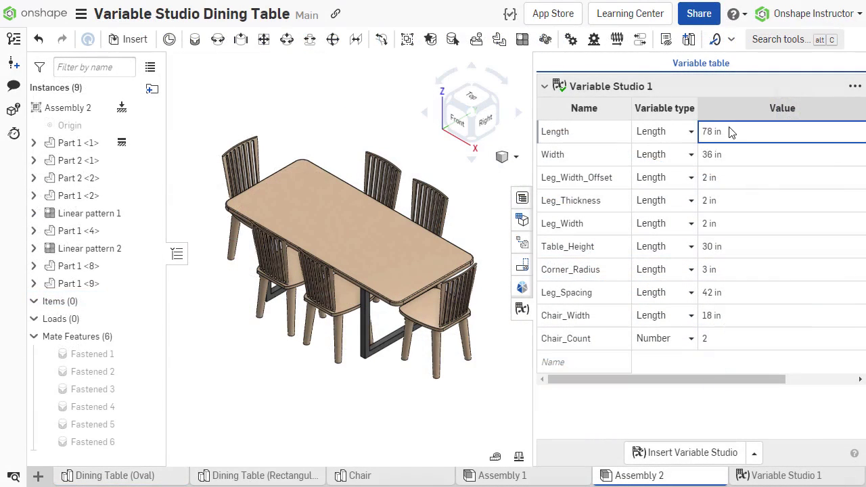
- Set the Variable Studio Length to 96 in and accept the Table_Length variable
click(730, 131)
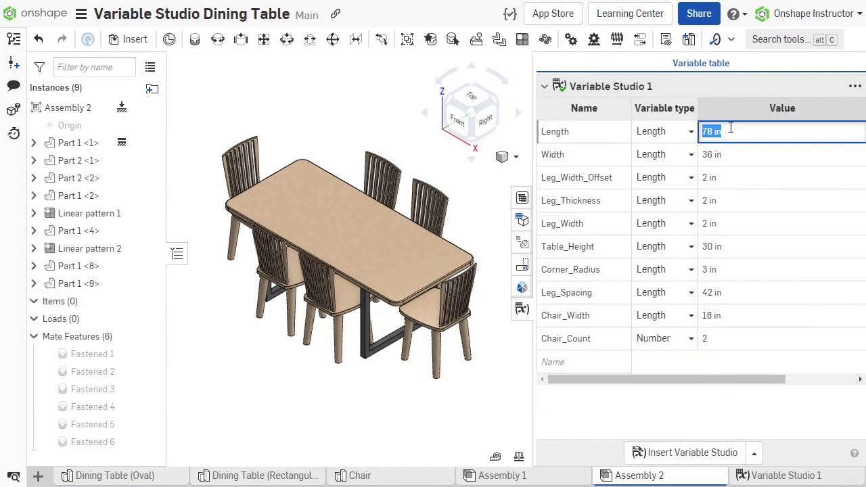
text(96)
key(Return)
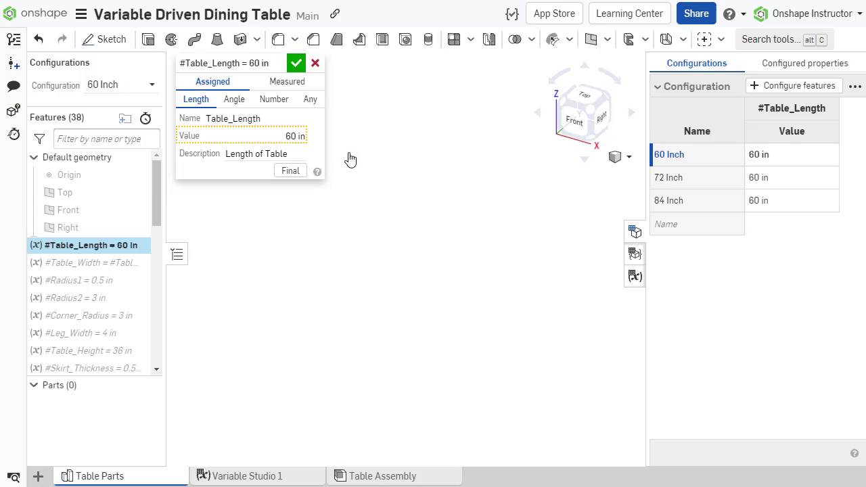
click(297, 62)
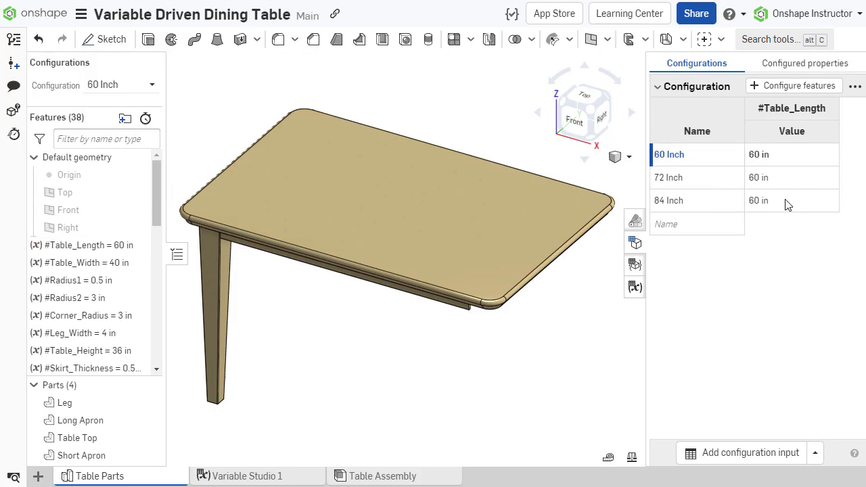
- Enter 72 as the 72 Inch configuration's Table_Length value
click(771, 179)
click(769, 180)
text(72)
key(Return)
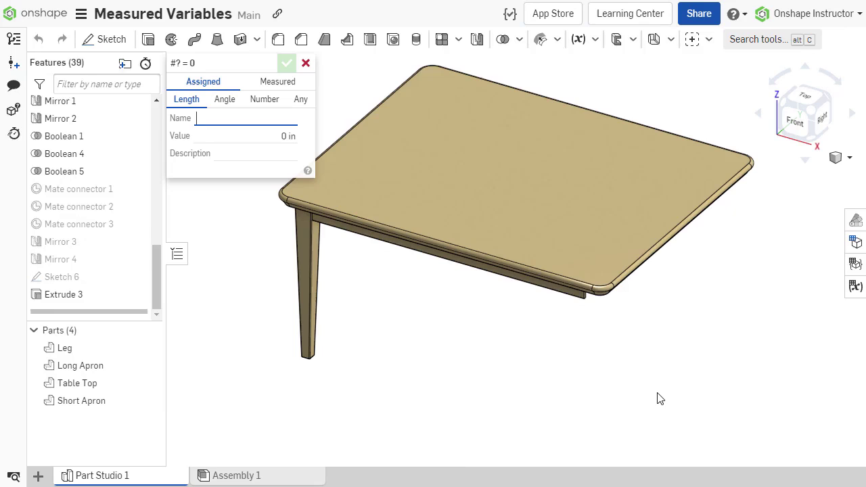
- Make the variable a measured Maximum distance between the table top's two opposite corner edges
click(298, 86)
right_drag(434, 304, 476, 327)
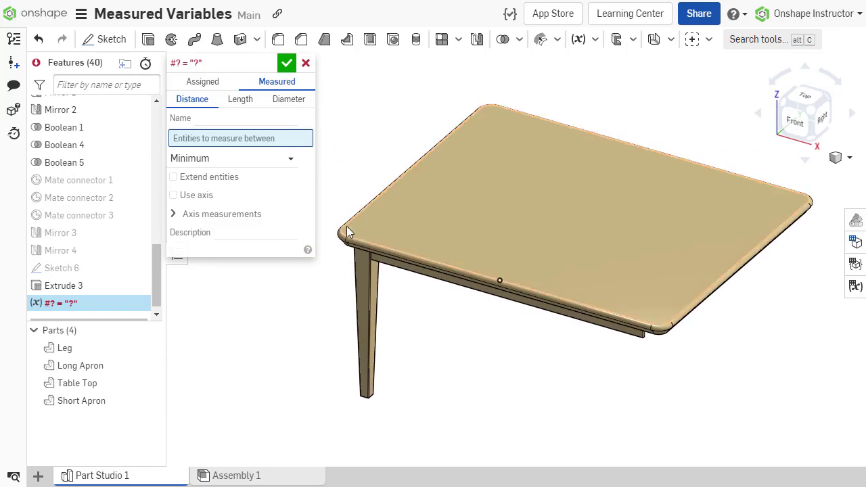
scroll(346, 225, up, 5)
click(374, 265)
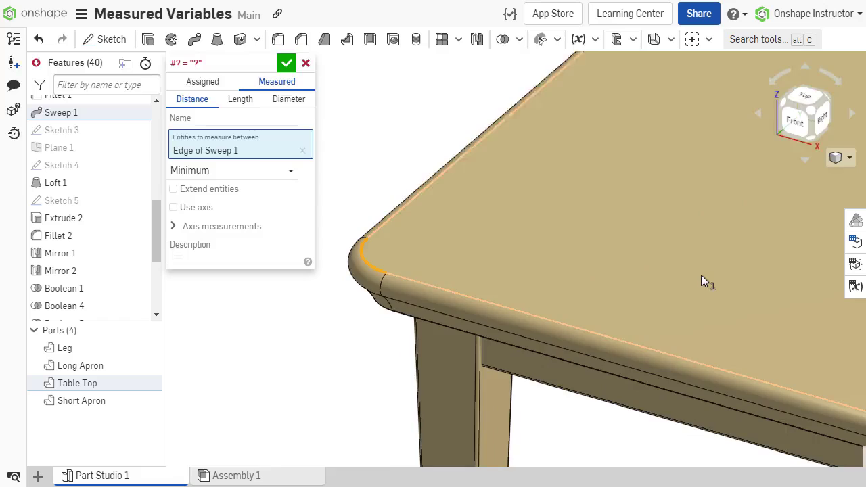
scroll(533, 308, up, 5)
scroll(788, 252, down, 5)
scroll(575, 263, up, 5)
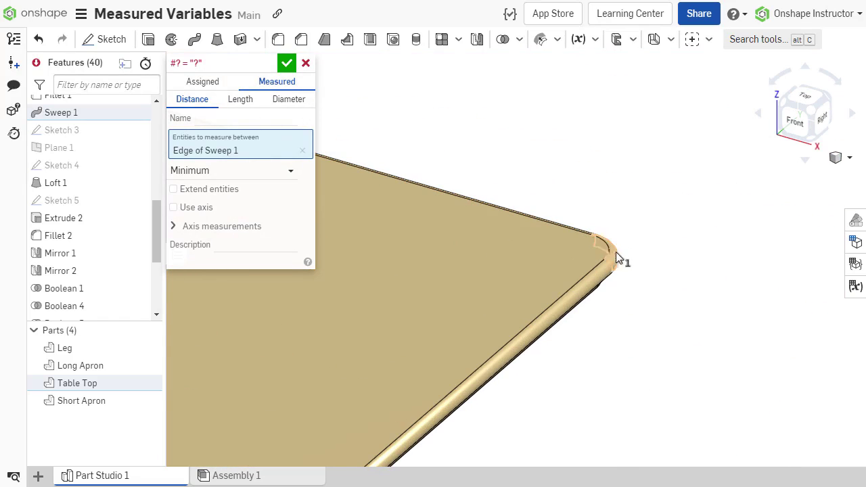
click(608, 255)
scroll(568, 253, down, 5)
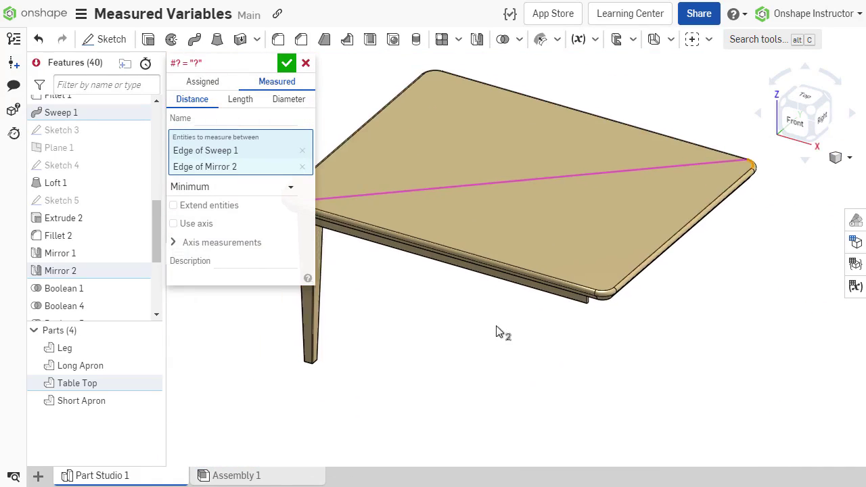
click(248, 193)
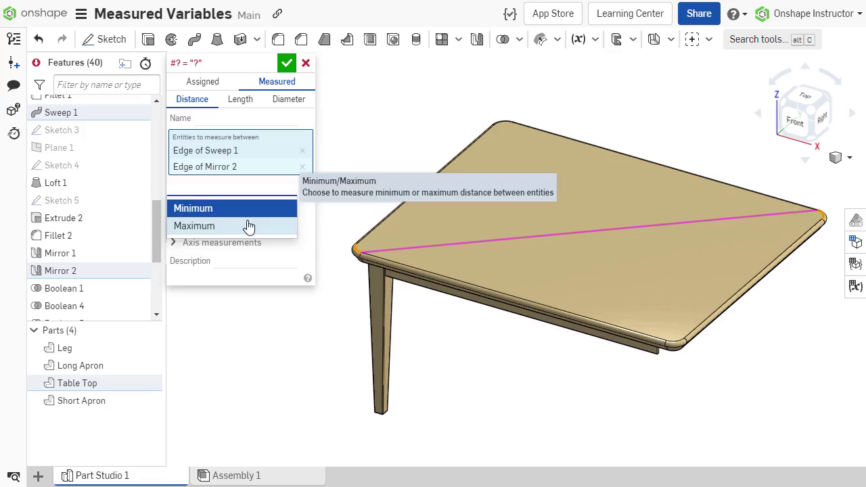
click(246, 226)
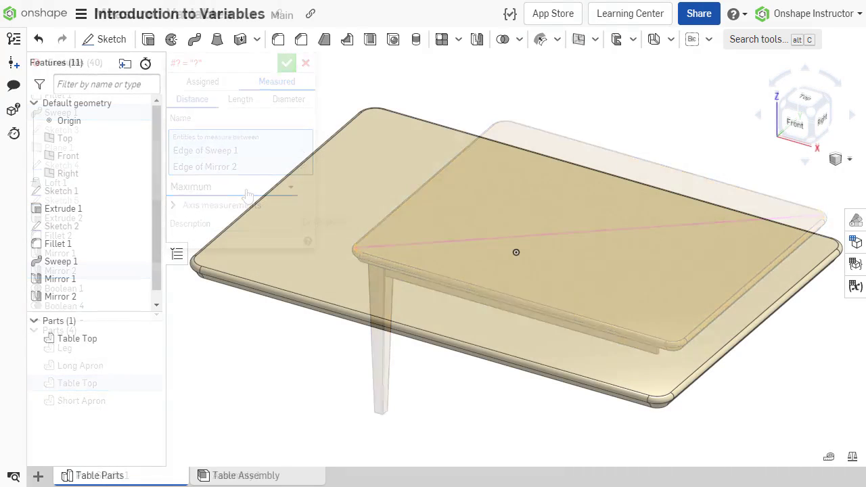
- Create a new Variable feature, trying the Angle, Number and Any types, and select its value
click(594, 41)
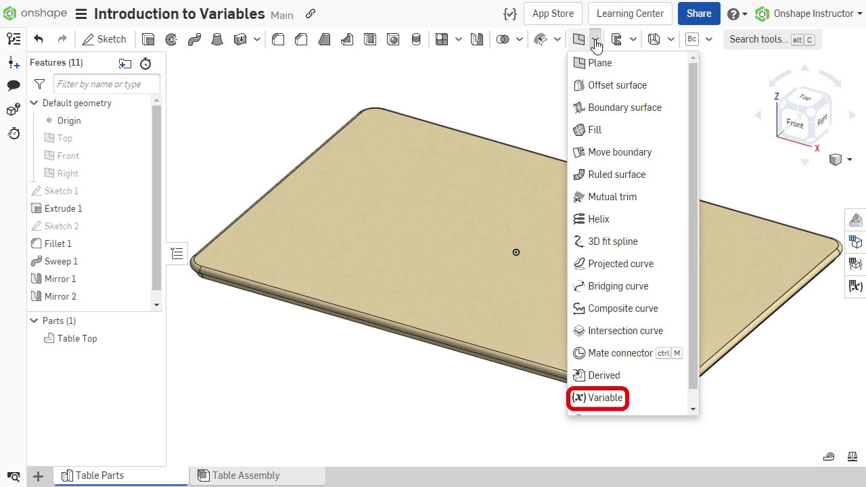
click(664, 400)
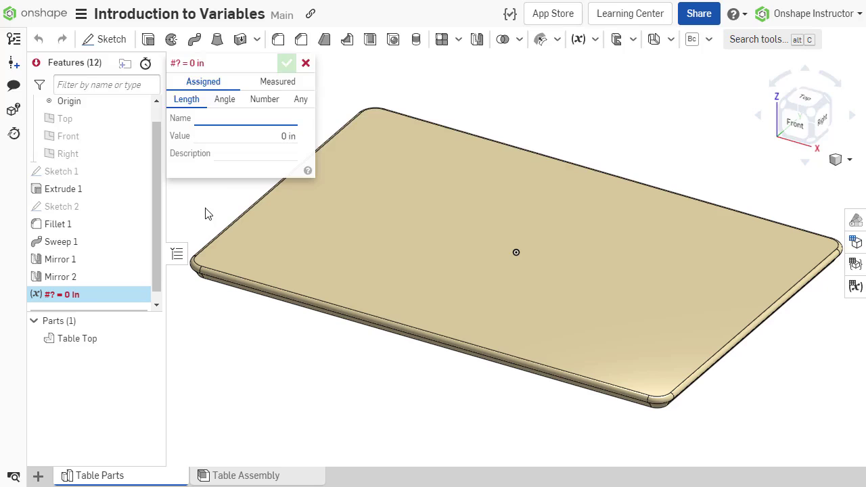
click(226, 103)
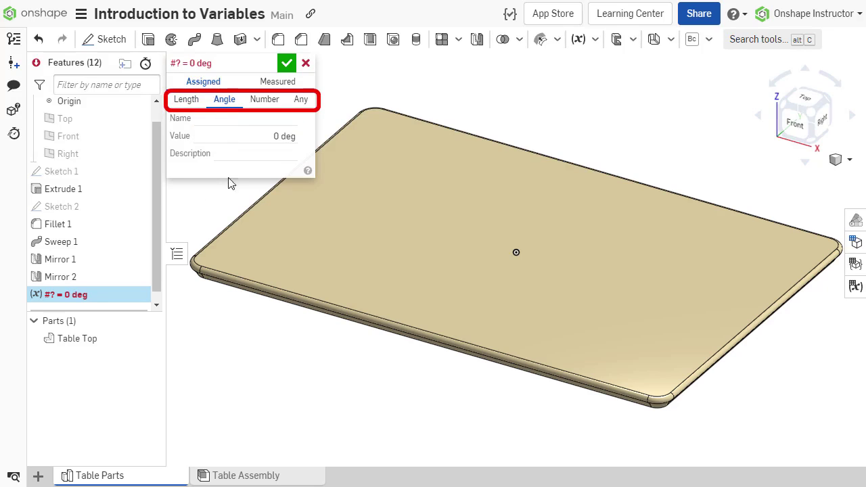
click(266, 101)
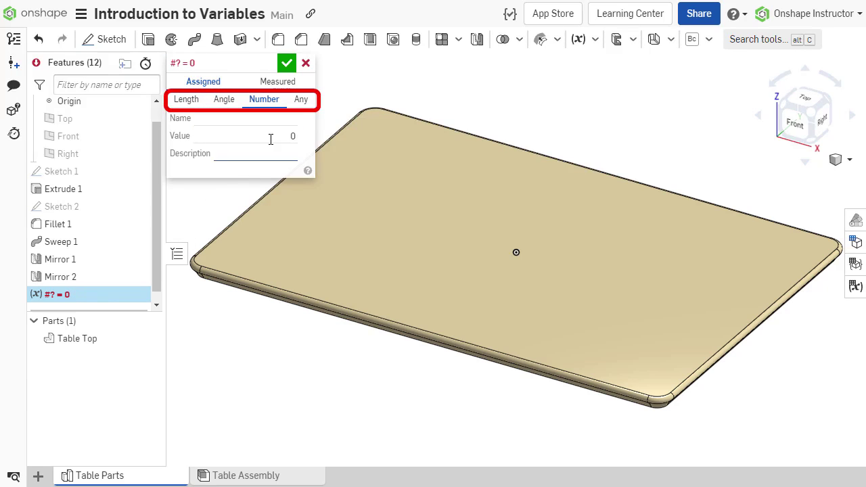
click(301, 101)
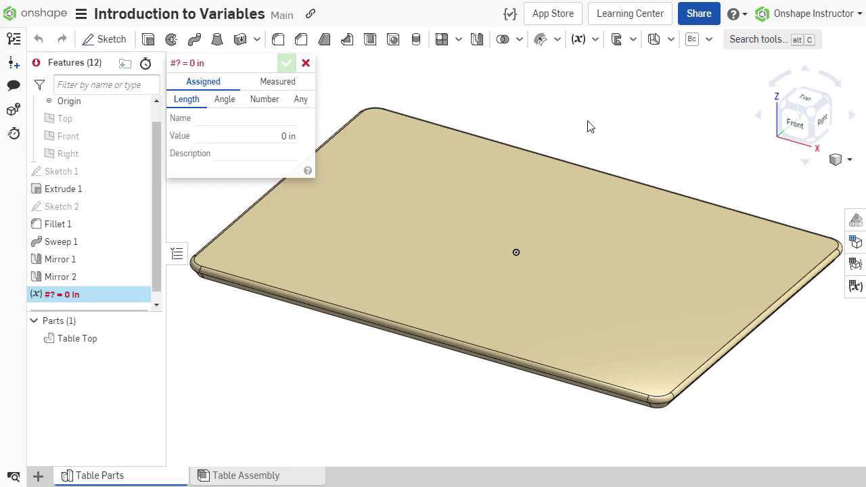
click(280, 135)
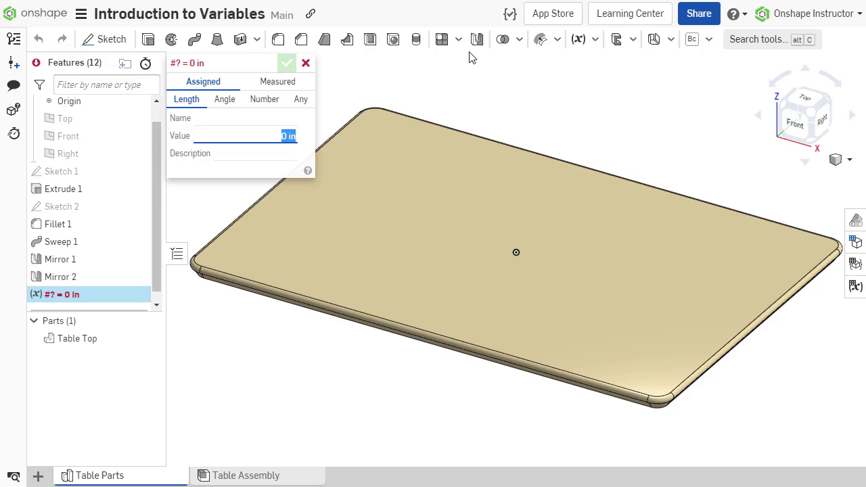
- Try the values 3 in and 3 in*3 in, then reset the invalid value to 0 in
text(3 in)
key(Return)
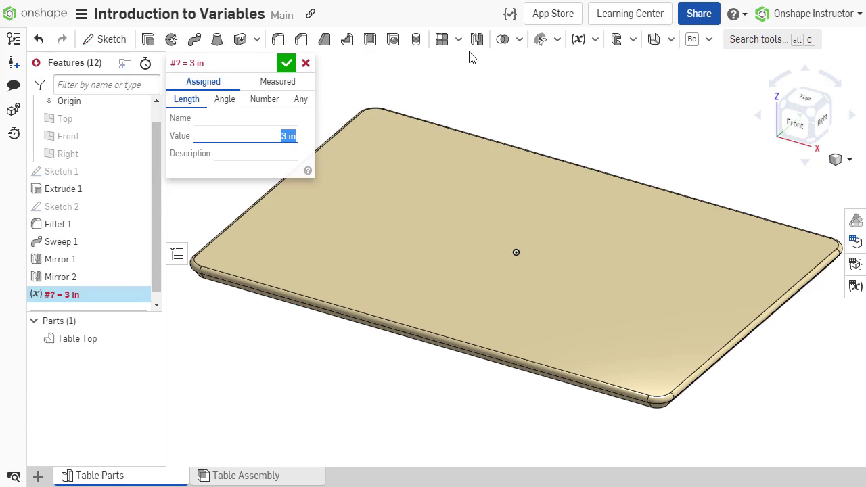
key(End)
text(*3 in)
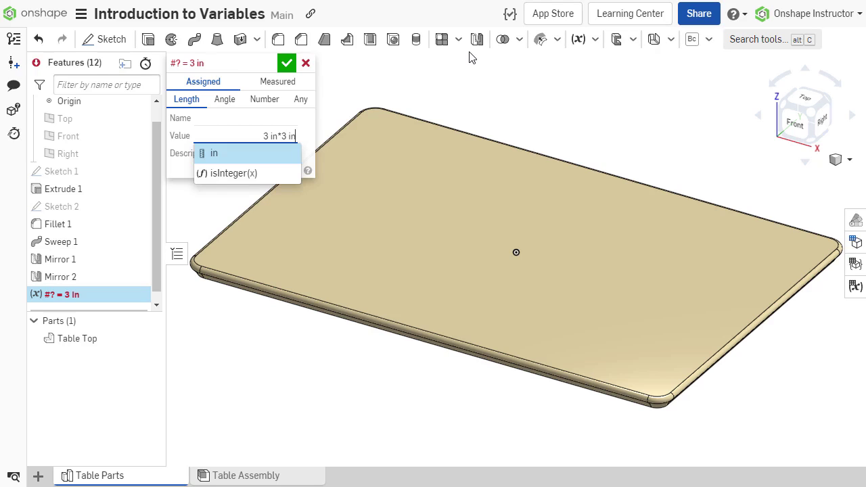
key(Return)
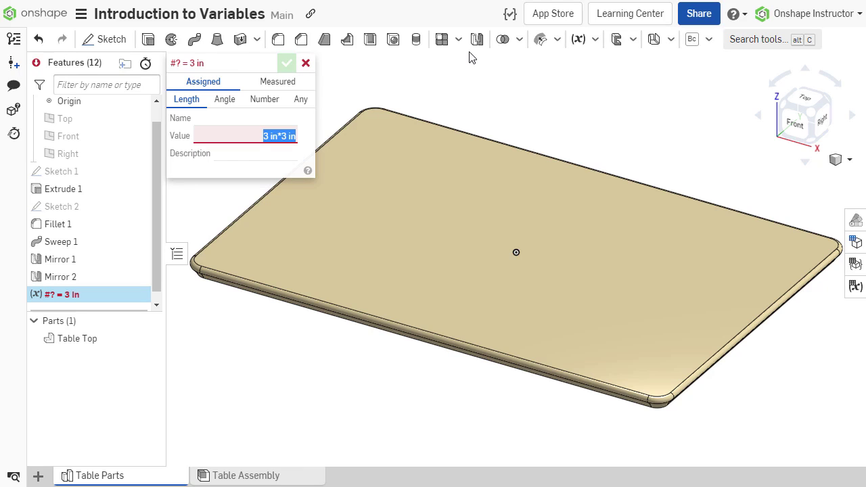
key(BackSpace)
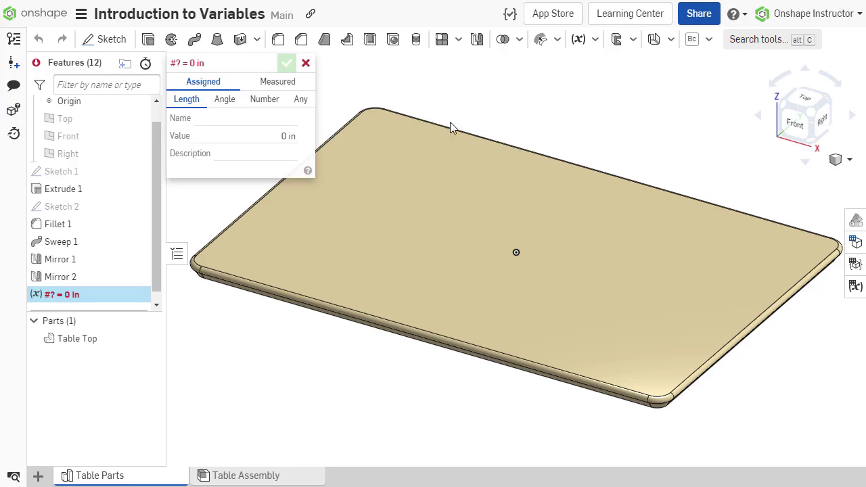
- Name the variable TableLength with a value of 72 in, ready for its description
click(246, 121)
text(TableLength)
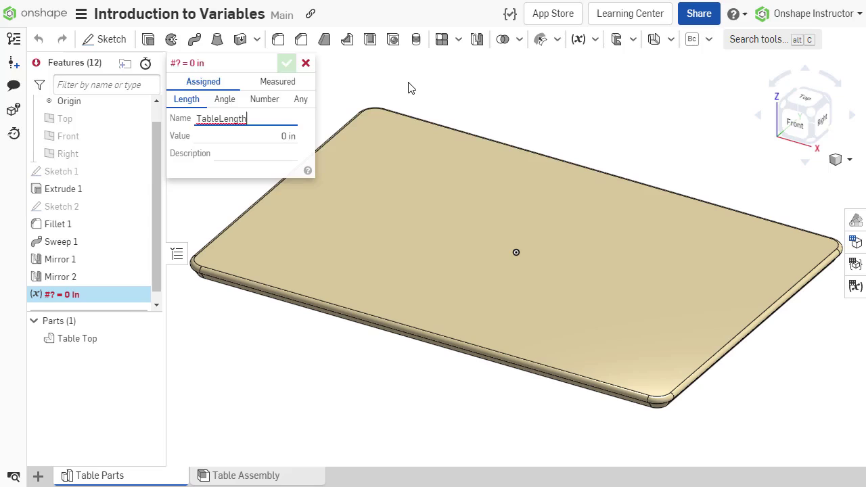
key(Tab)
text(7)
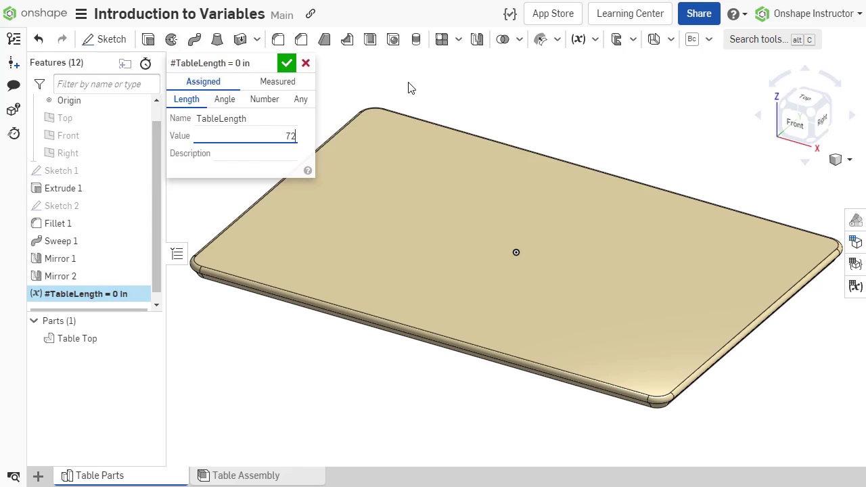
text(2 in)
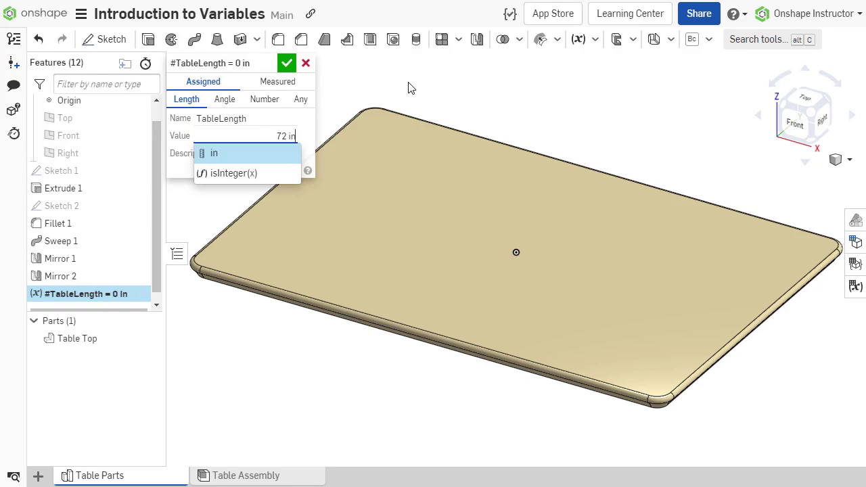
click(284, 155)
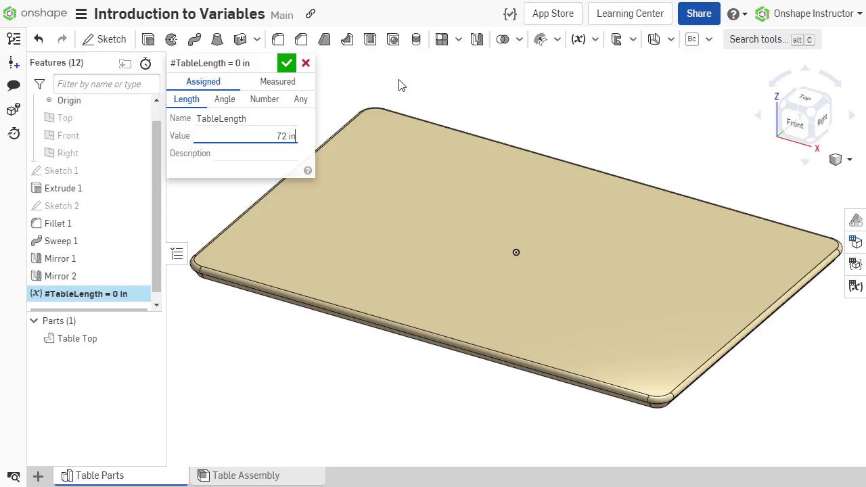
key(Tab)
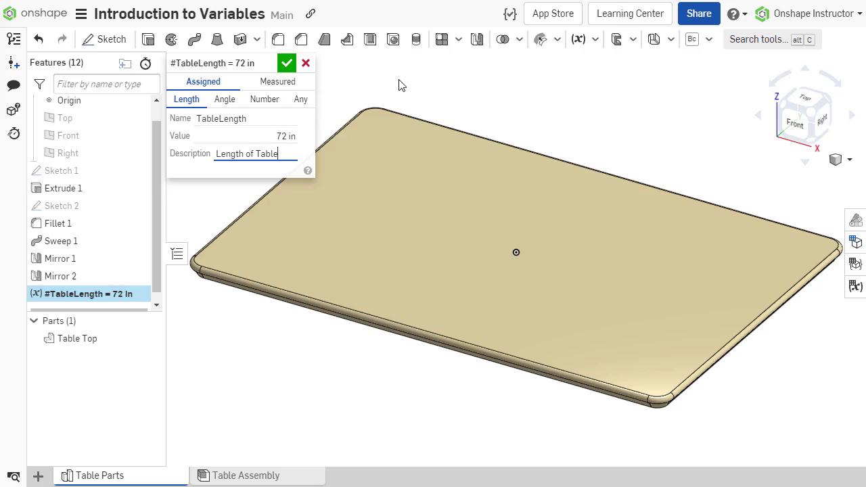
- Confirm the TableLength variable, then attempt and abandon editing Sketch 1's 72 dimension
click(291, 68)
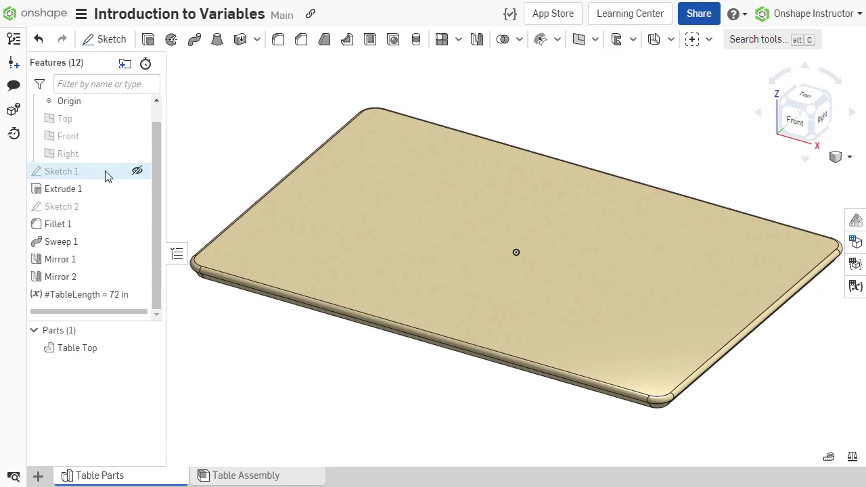
right_click(80, 173)
click(116, 200)
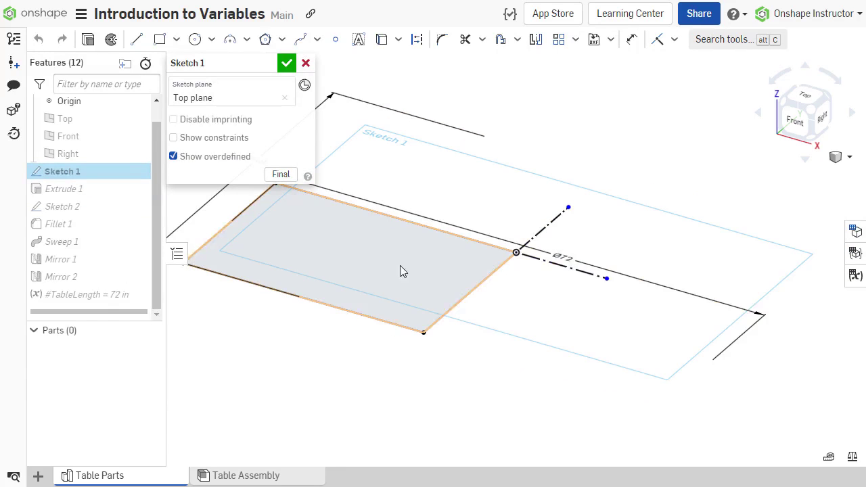
double_click(563, 256)
text(#)
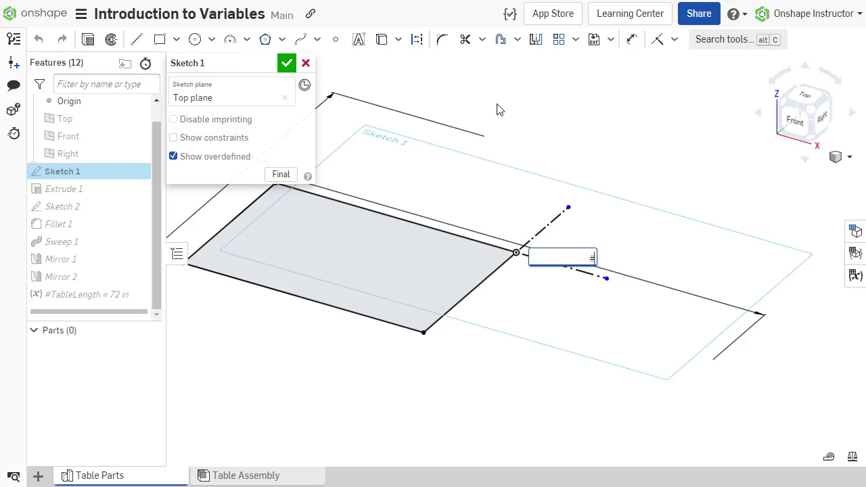
click(306, 63)
- Move TableLength above Sketch 1 and drive the table top's length dimension with #TableLength
mouse_move(111, 298)
mouse_down()
mouse_move(110, 170)
mouse_move(91, 170)
mouse_up()
right_click(67, 190)
click(118, 219)
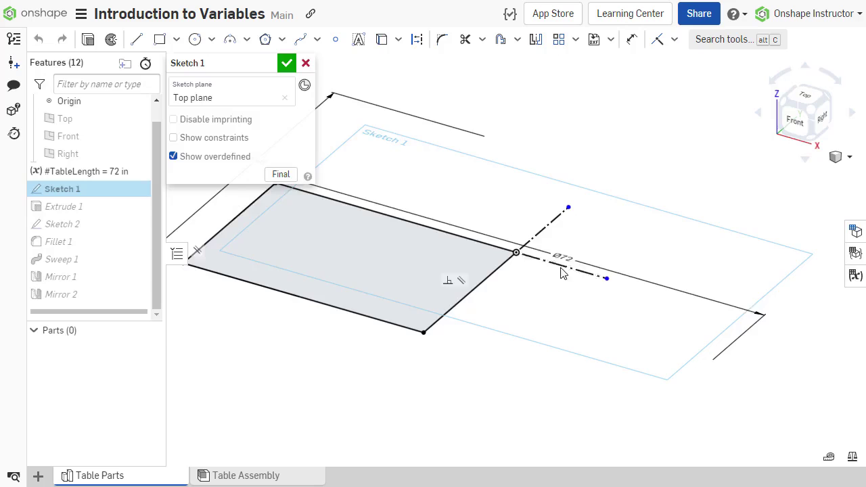
double_click(563, 256)
text(#)
click(589, 222)
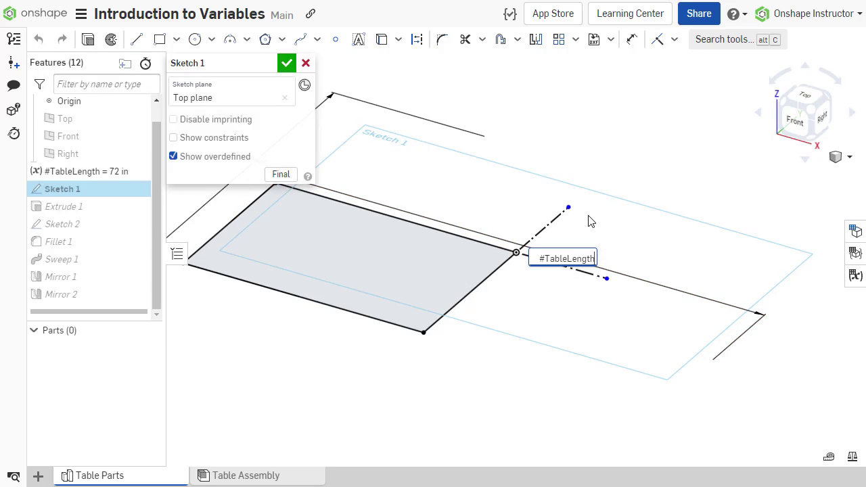
key(Return)
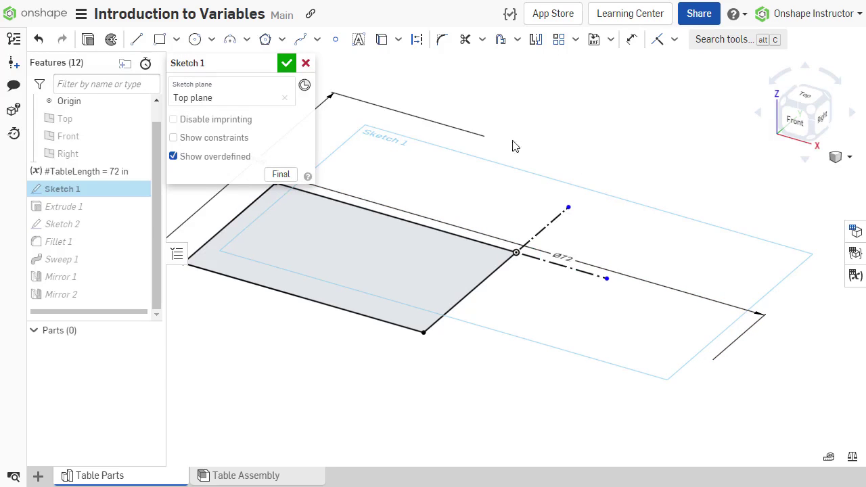
click(287, 64)
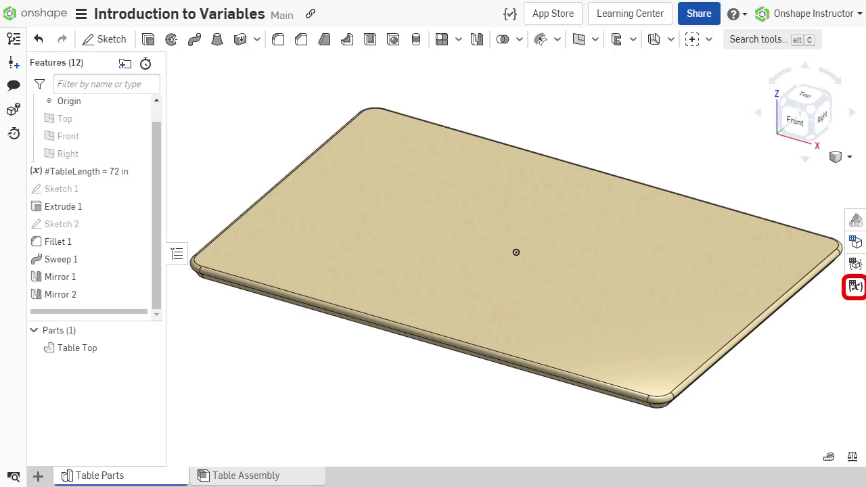
- In the widened Variable table, change TableLength to 60 in
click(855, 288)
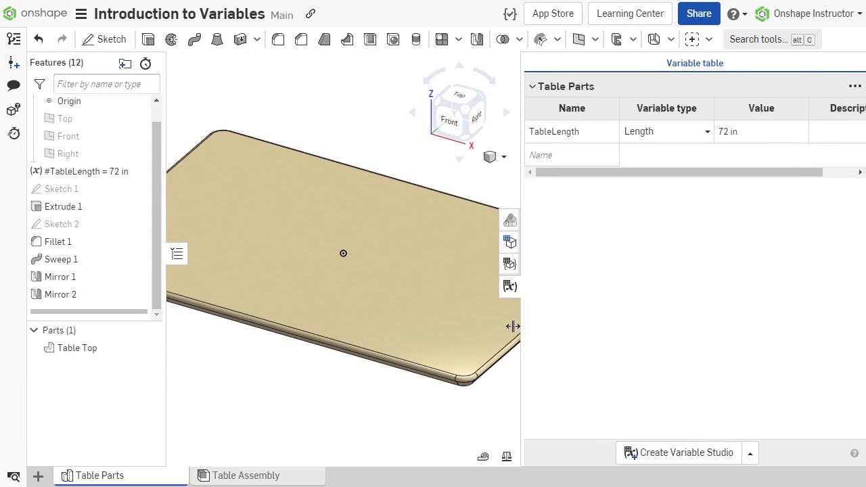
drag(513, 326, 479, 326)
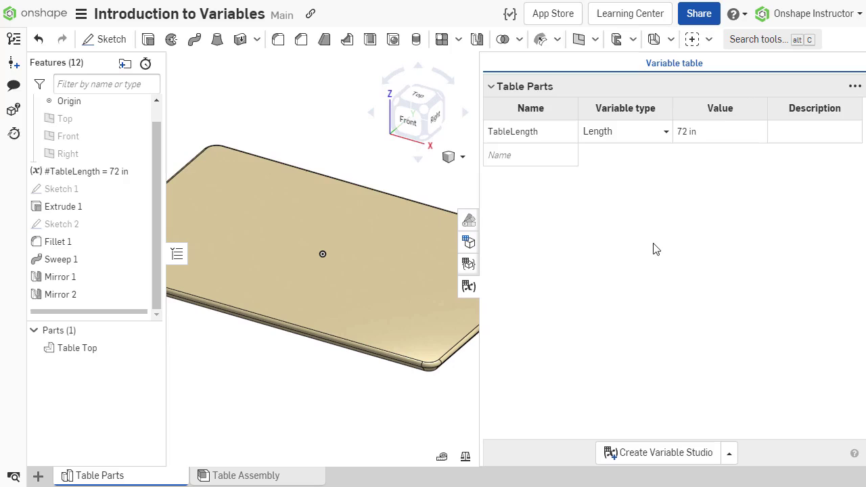
click(689, 132)
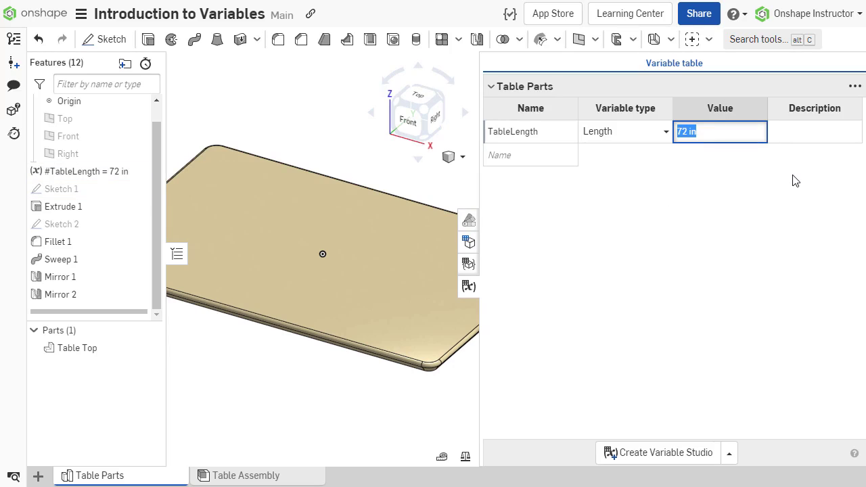
text(60)
key(Return)
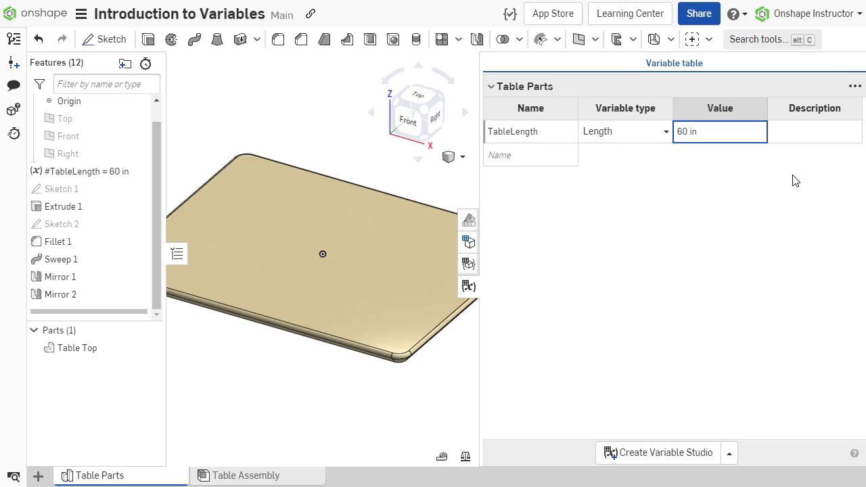
- Rename the TableLength variable to Table_Length
right_click(133, 173)
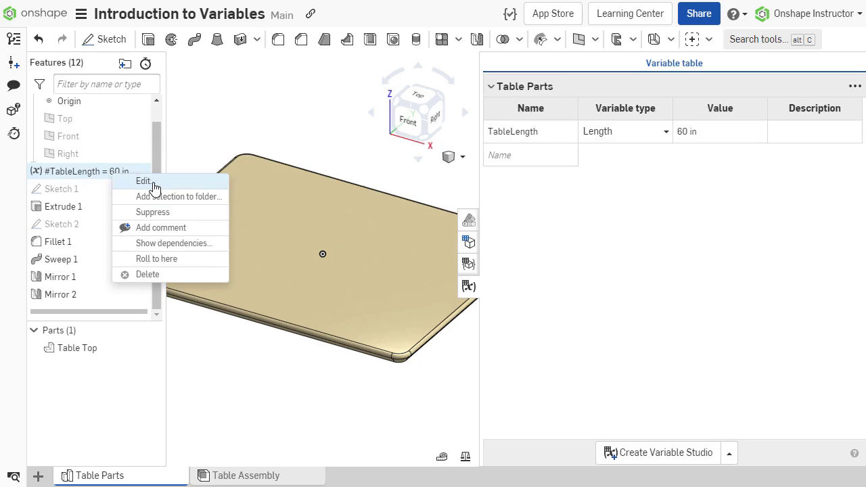
click(186, 180)
click(218, 119)
click(224, 119)
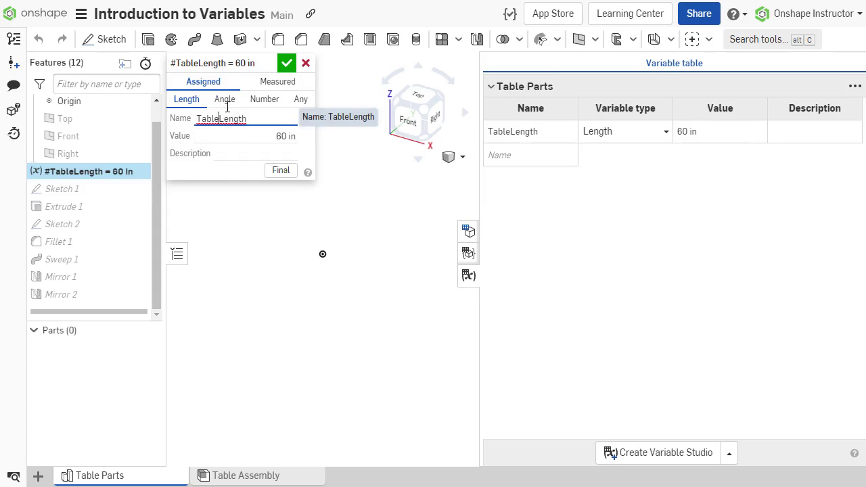
text(_)
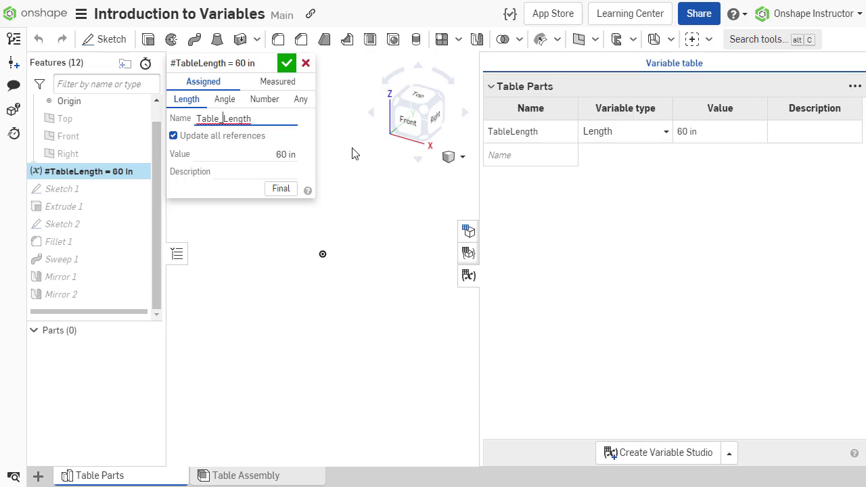
click(287, 63)
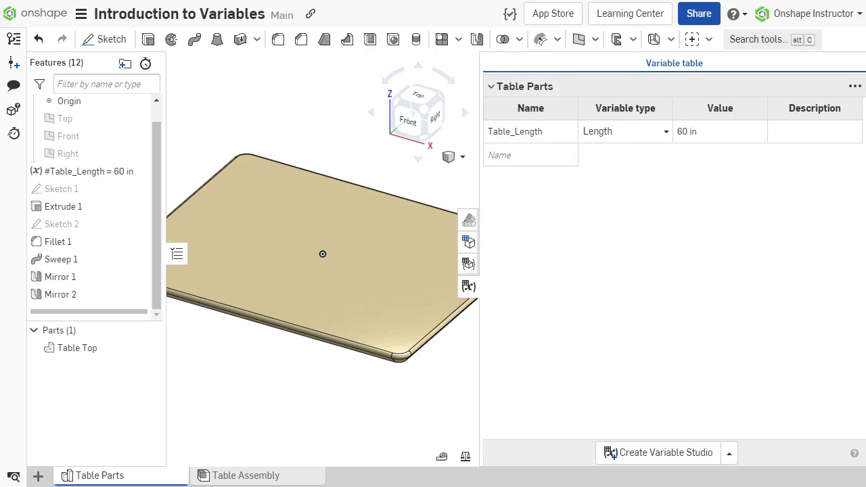
- Add a Table_Width variable of 48 in and move it above Sketch 1
click(539, 157)
text(T)
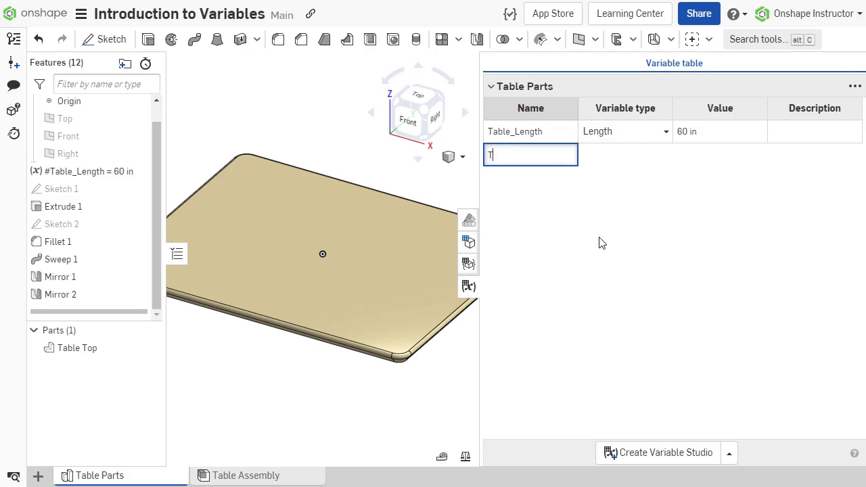
text(able_Width)
key(Return)
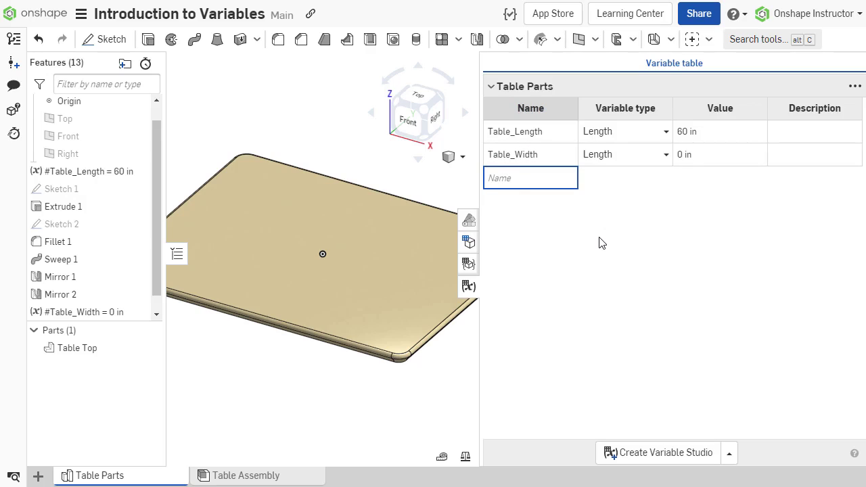
click(688, 159)
key(ctrl+a)
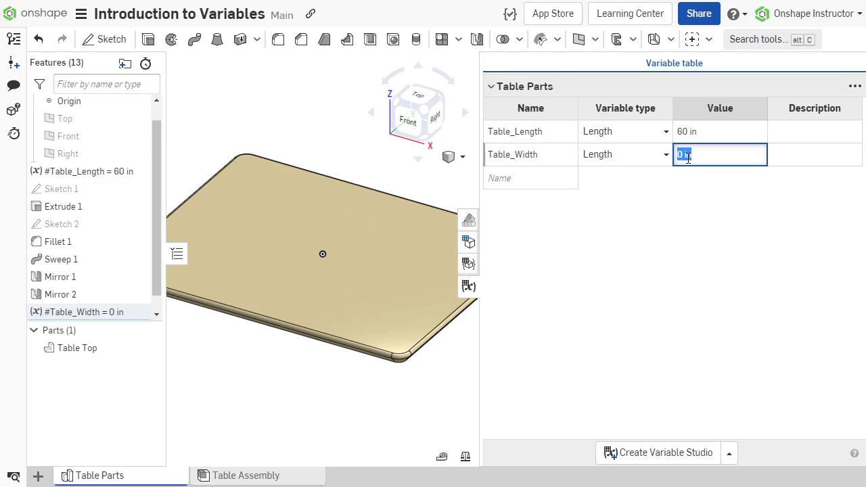
text(48)
key(Tab)
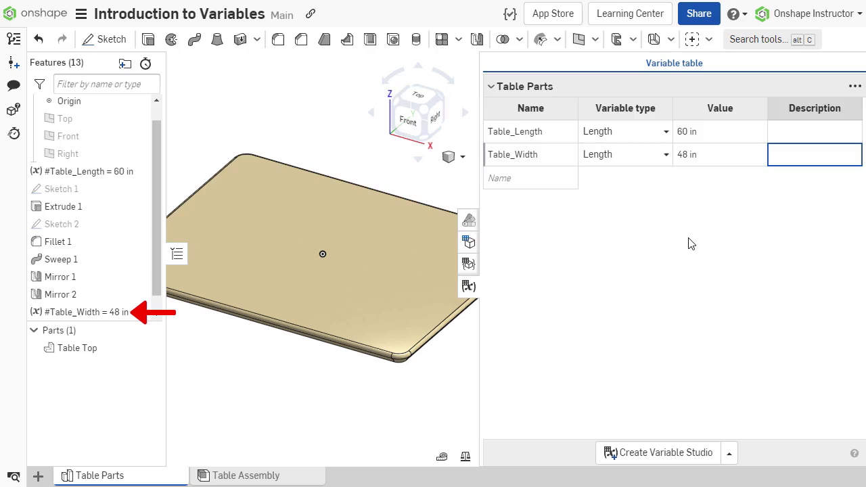
click(673, 257)
scroll(152, 202, down, 1)
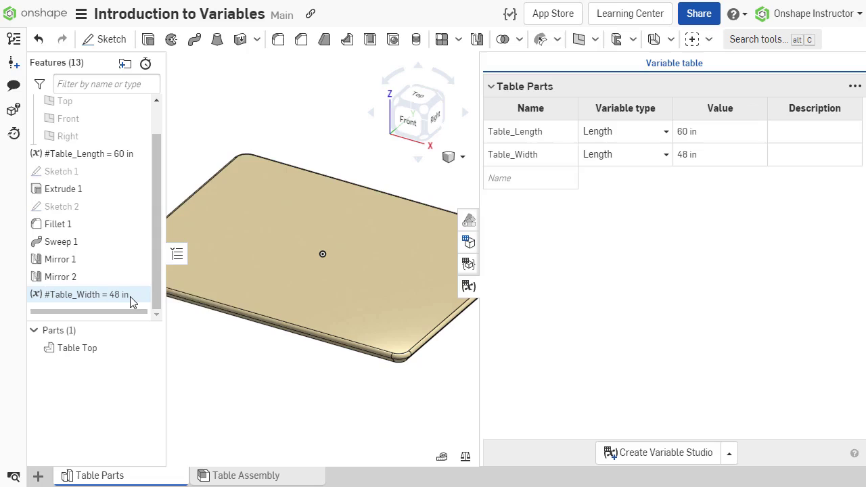
drag(130, 296, 133, 172)
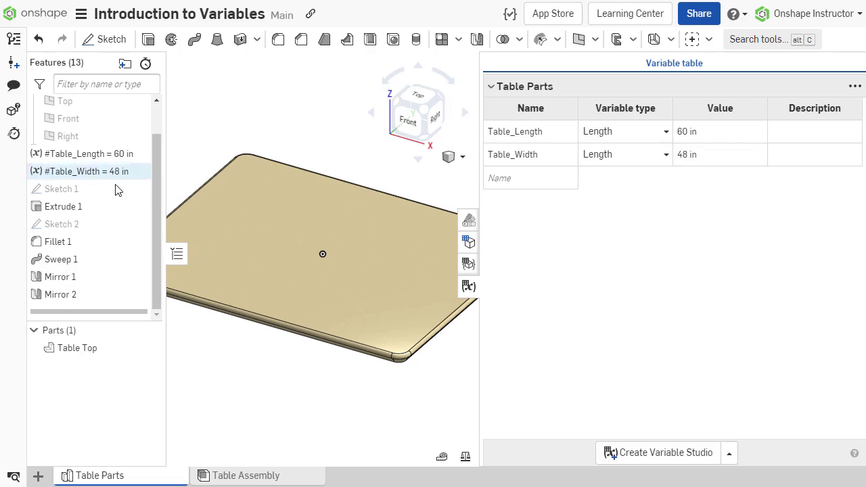
- Open Sketch 1 for editing and bring its 48 in width dimension into view
right_click(77, 189)
click(119, 227)
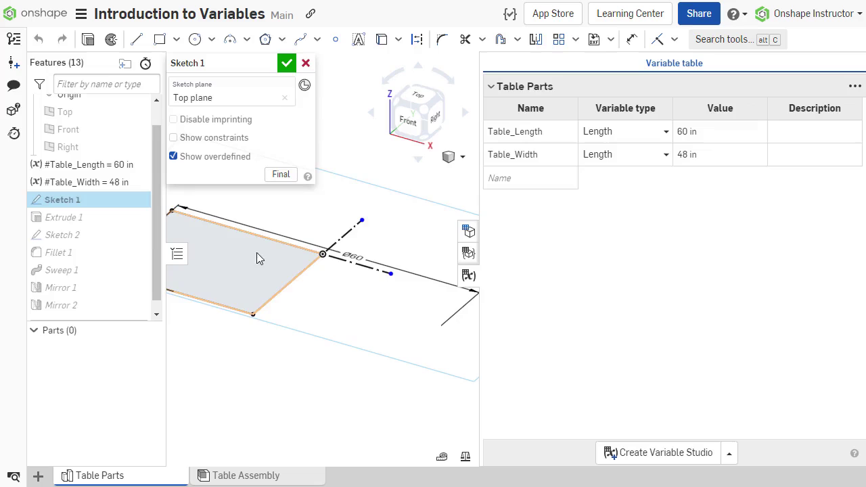
scroll(356, 314, down, 3)
middle_drag(357, 320, 396, 349)
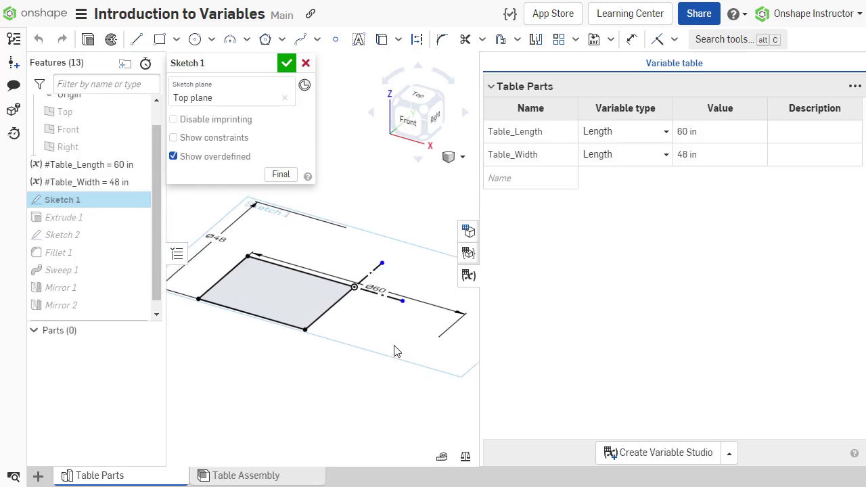
- Set the width dimension to #Table_Width and accept the sketch, rebuilding the 60 by 48 in top
double_click(249, 254)
text(#Tab)
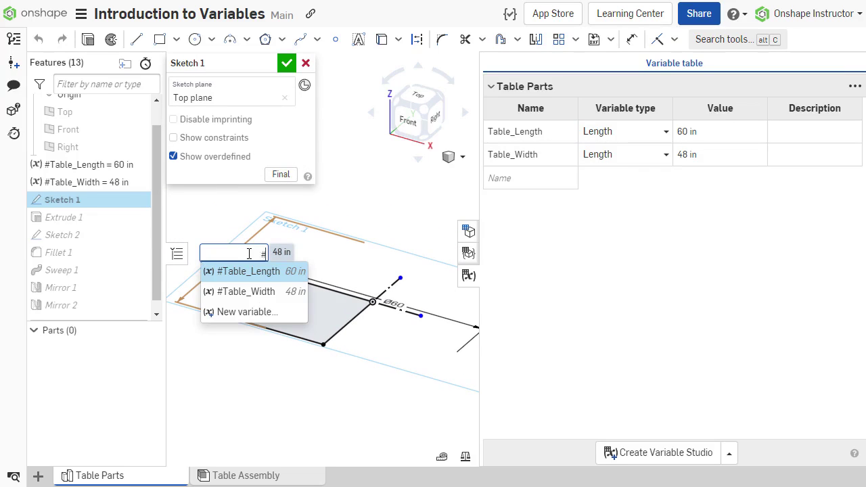
click(232, 293)
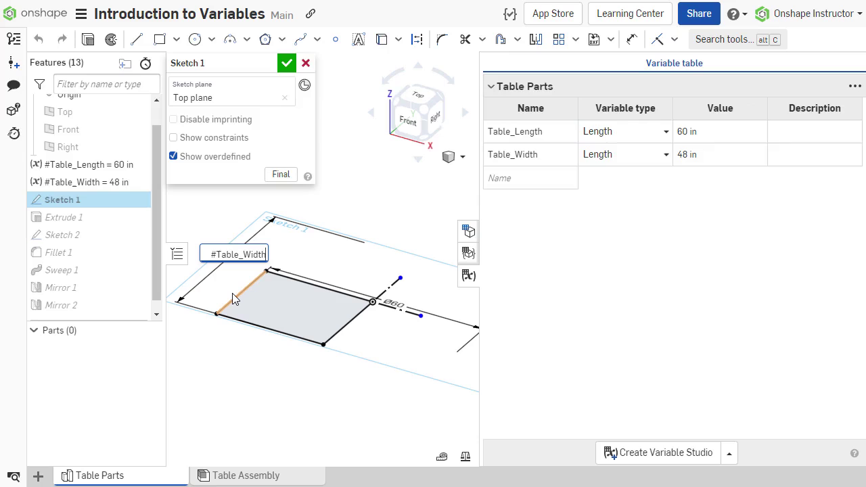
key(Return)
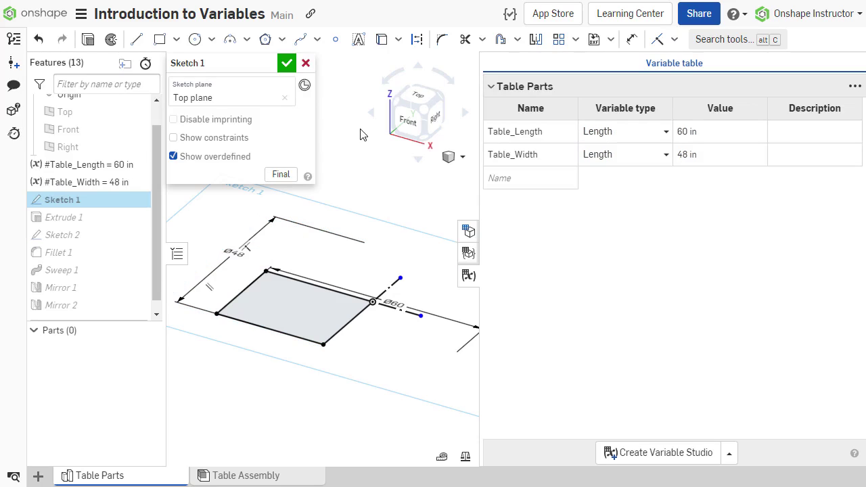
click(287, 66)
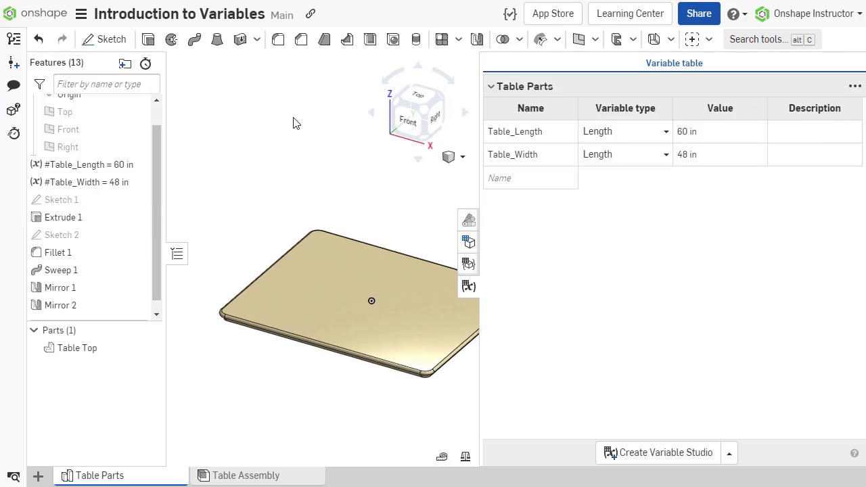
key(f)
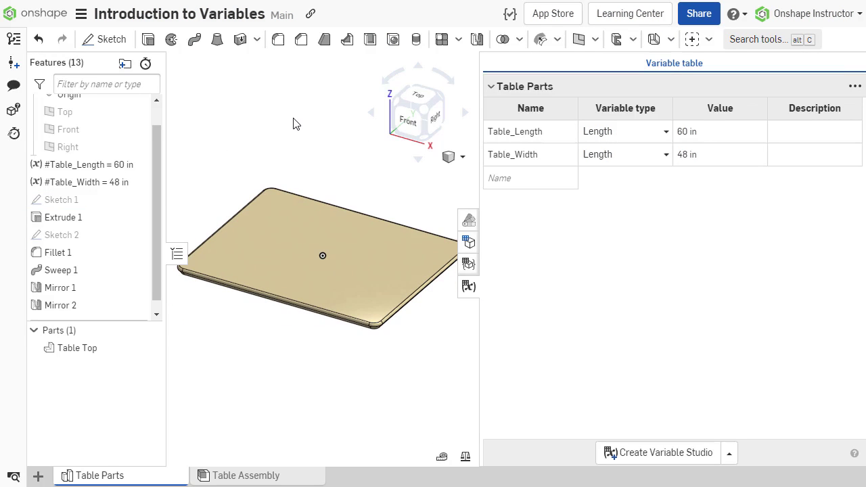